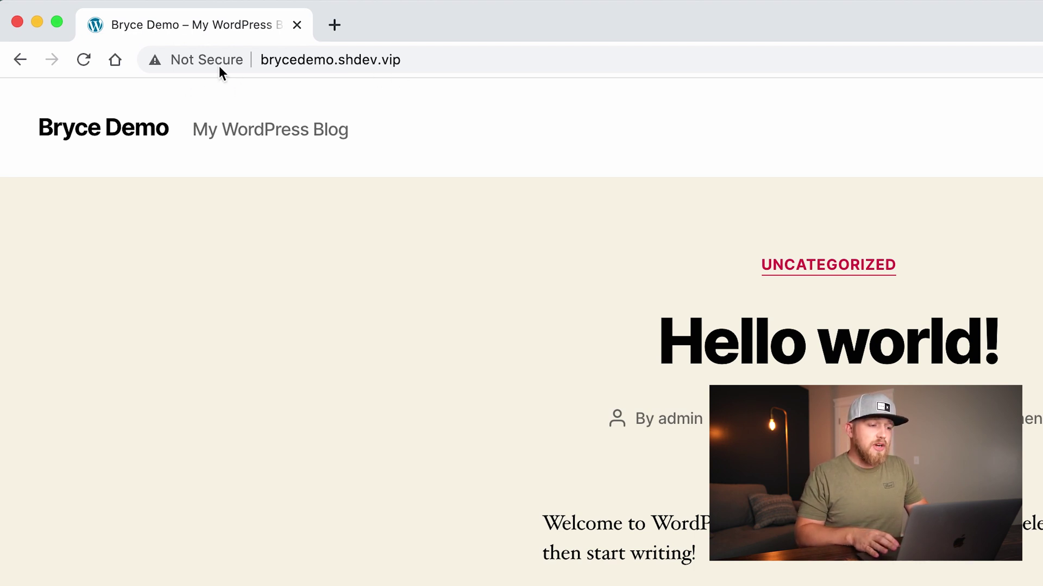
Open the site information popup behind the Bryce Demo site's 'Not Secure' label.
left_click(204, 59)
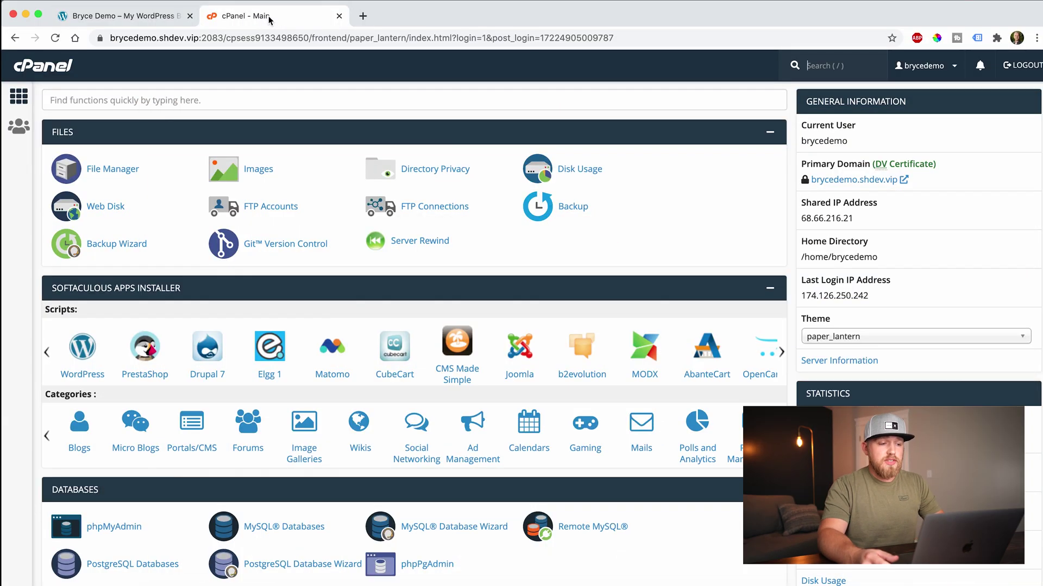
Select the shared IP address 68.66.216.21 in cPanel's General Information panel.
key("slash")
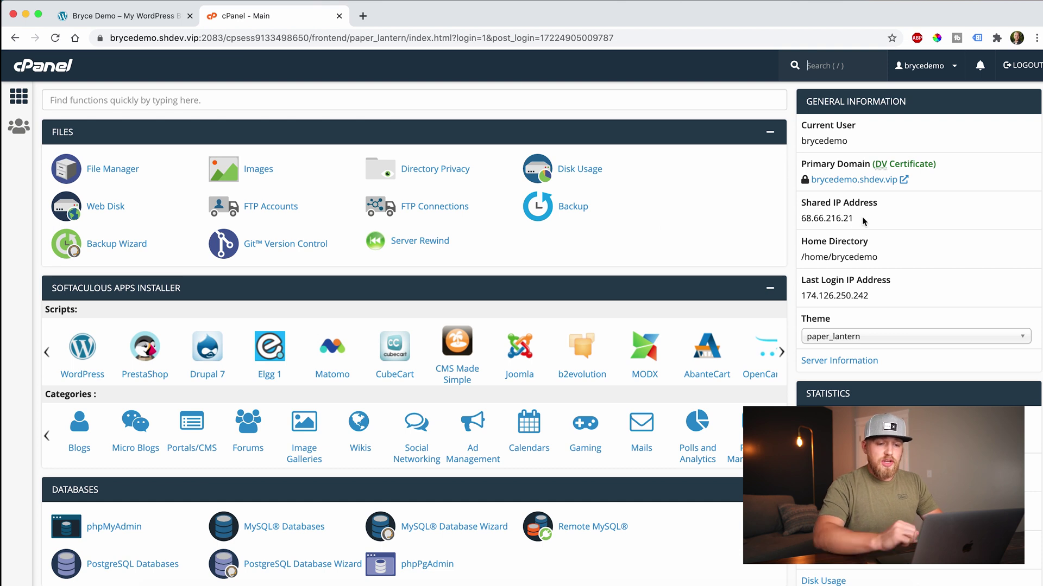
left_click_drag(853, 219, 808, 220)
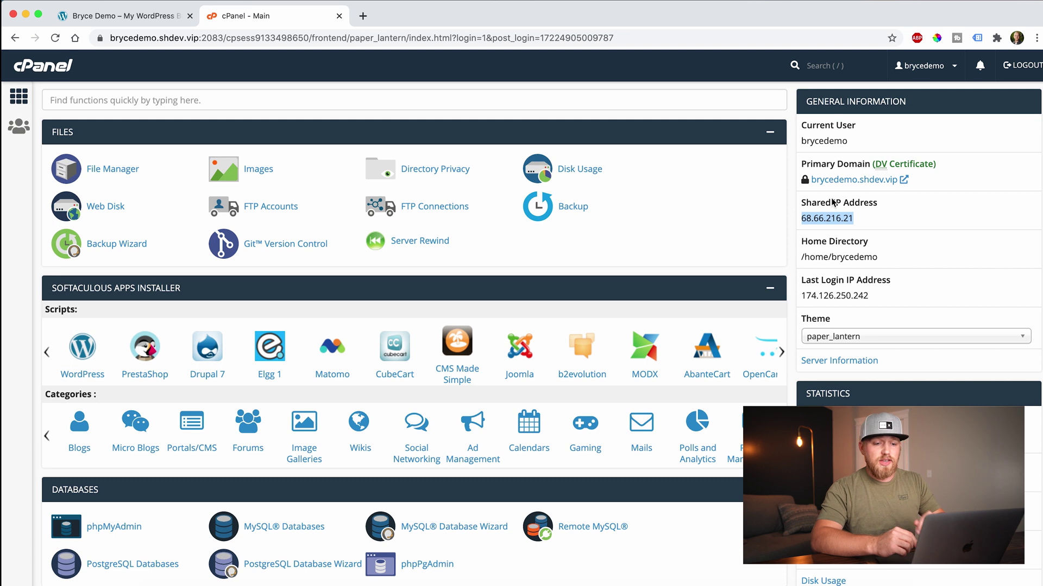
left_click(364, 17)
Check brycedemo.shdev.vip A-record propagation on dnschecker.org; most servers resolve to 68.66.216.21.
type("dnschecker.")
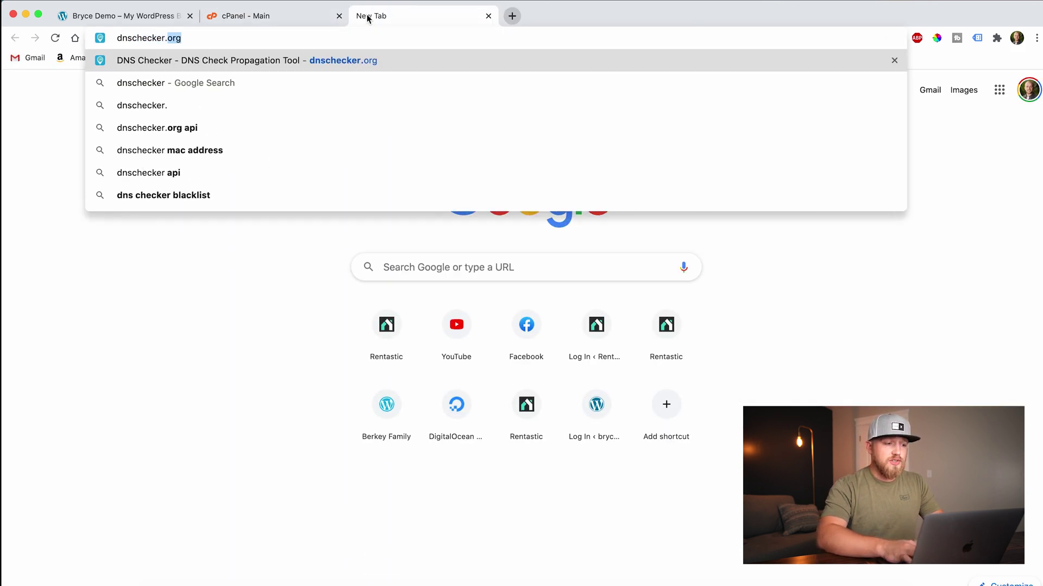
type("org")
key("Return")
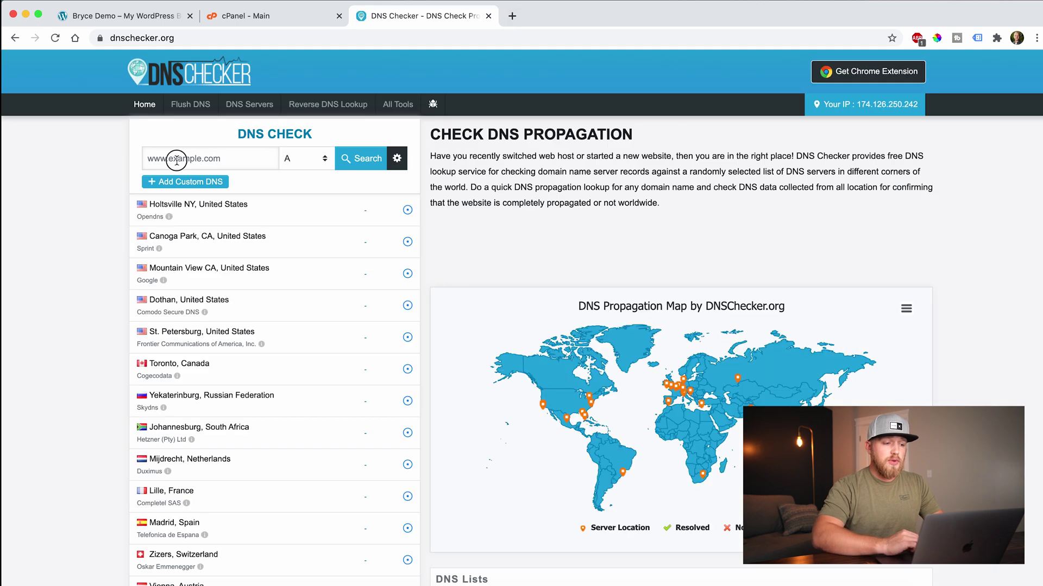
left_click(176, 160)
type("brycedemo.shd")
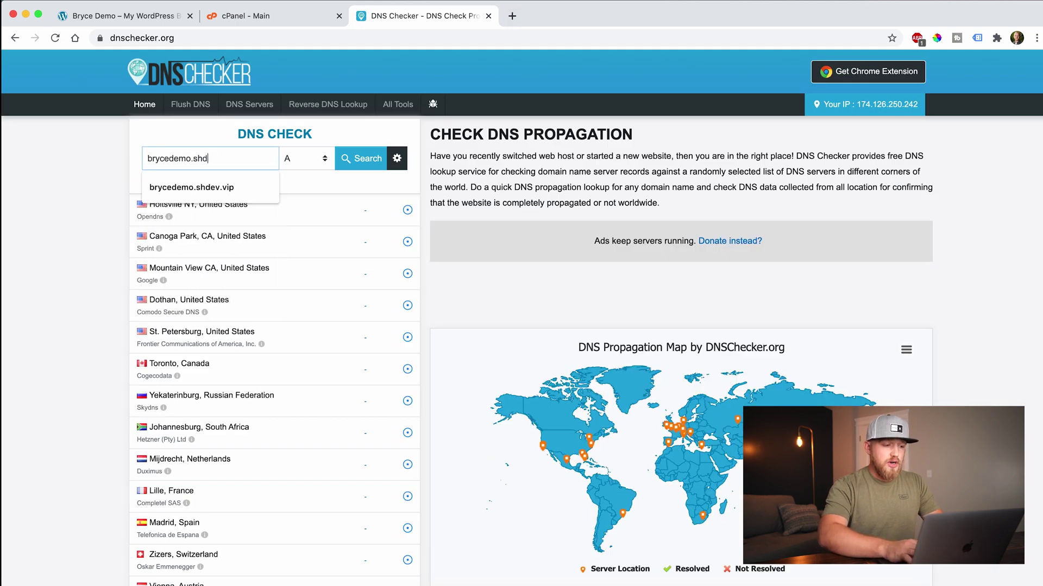
type("ev.vip")
key("Return")
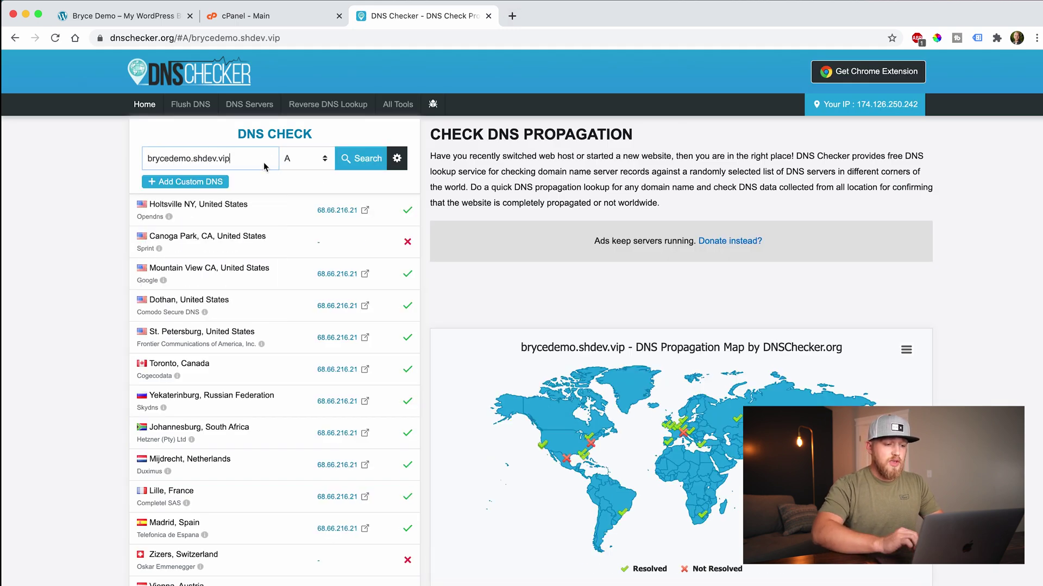
scroll(255, 294, "down", 1)
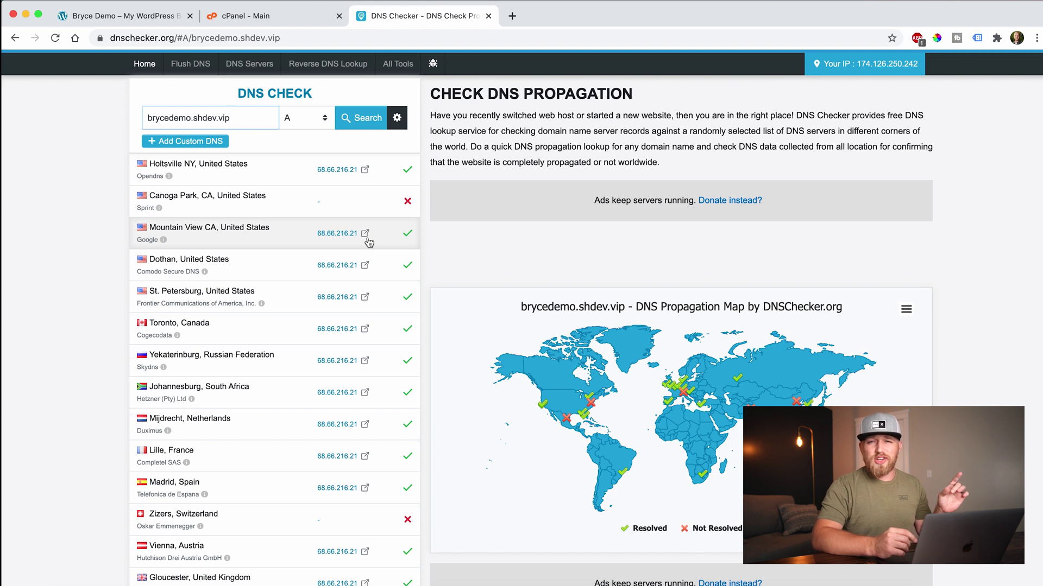
scroll(368, 243, "up", 1)
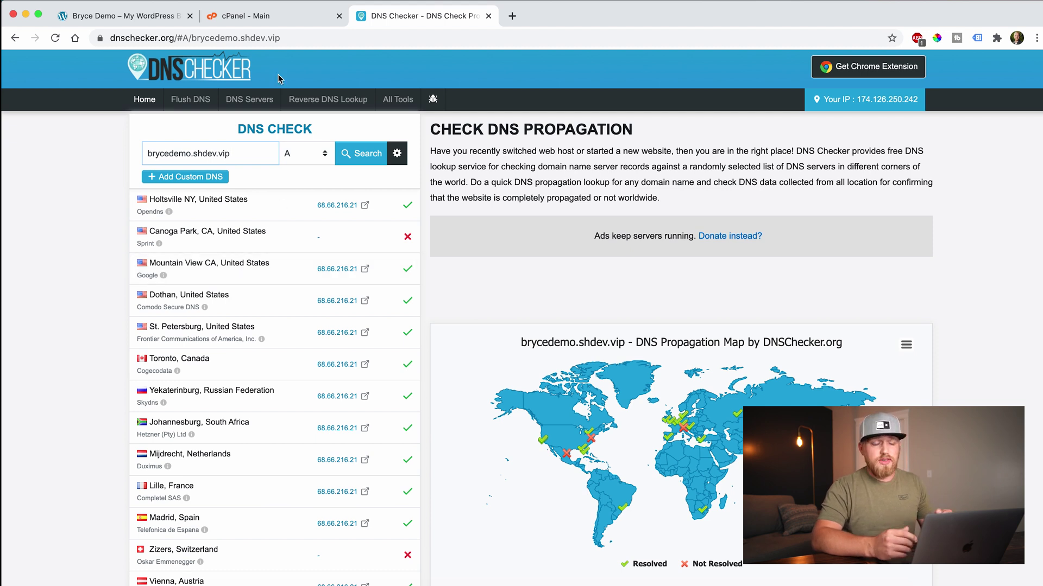
Run AutoSSL from cPanel's SSL/TLS Status so the domains get certificates valid until December 9, 2020.
left_click(277, 16)
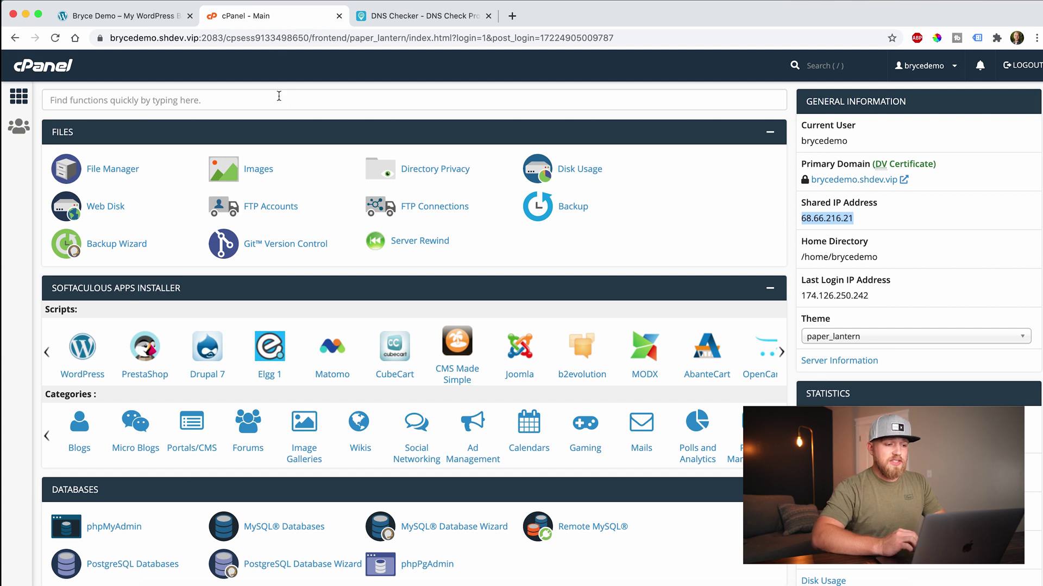
left_click(278, 96)
type("ssl")
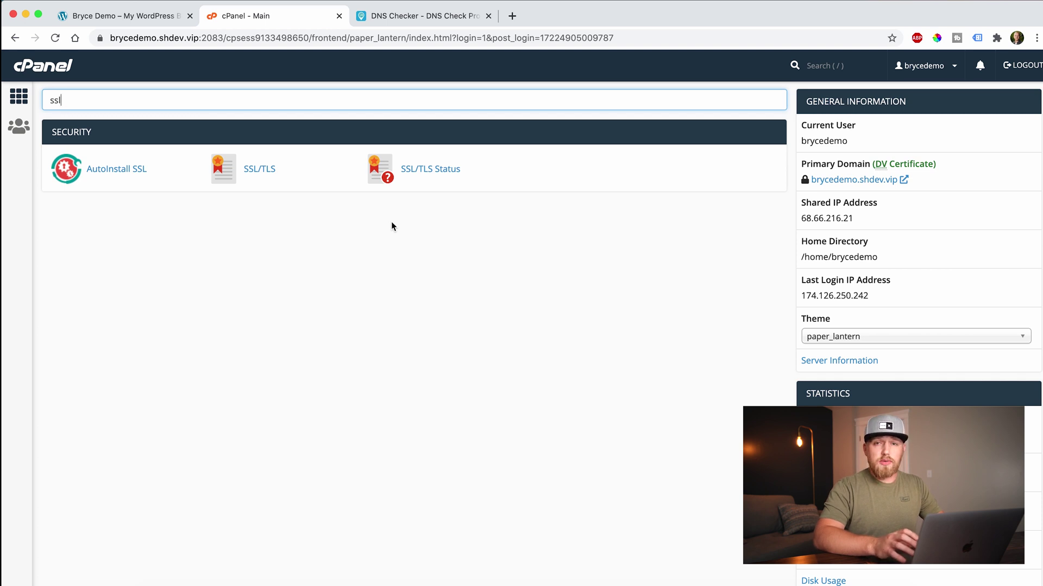
left_click(410, 173)
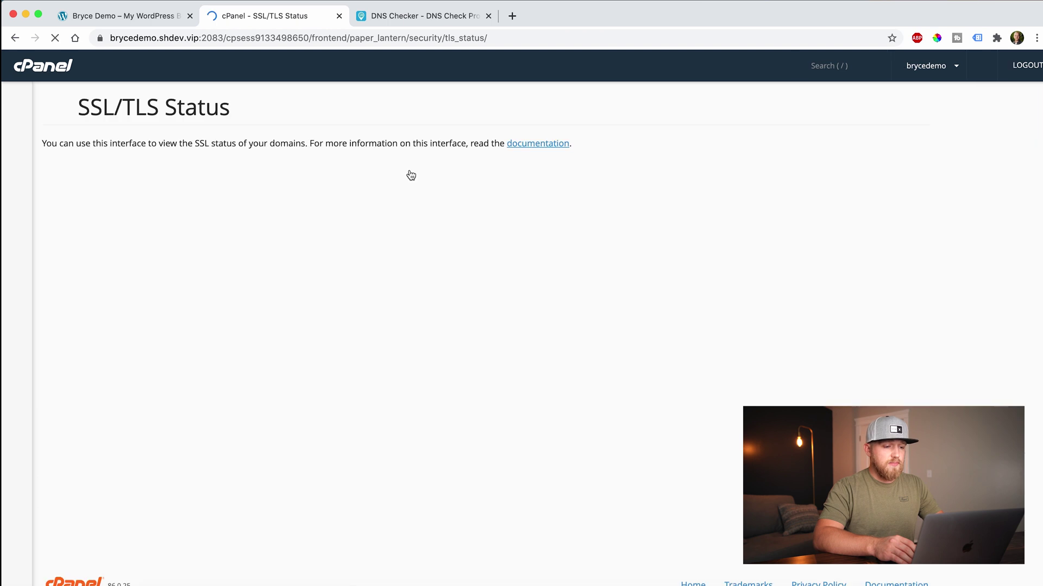
left_click(367, 229)
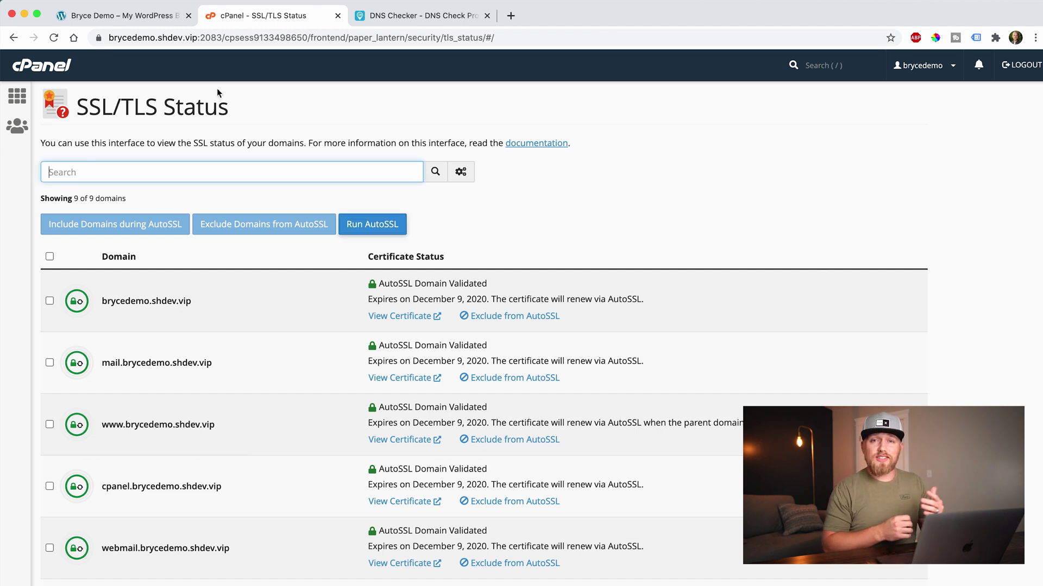
left_click(115, 19)
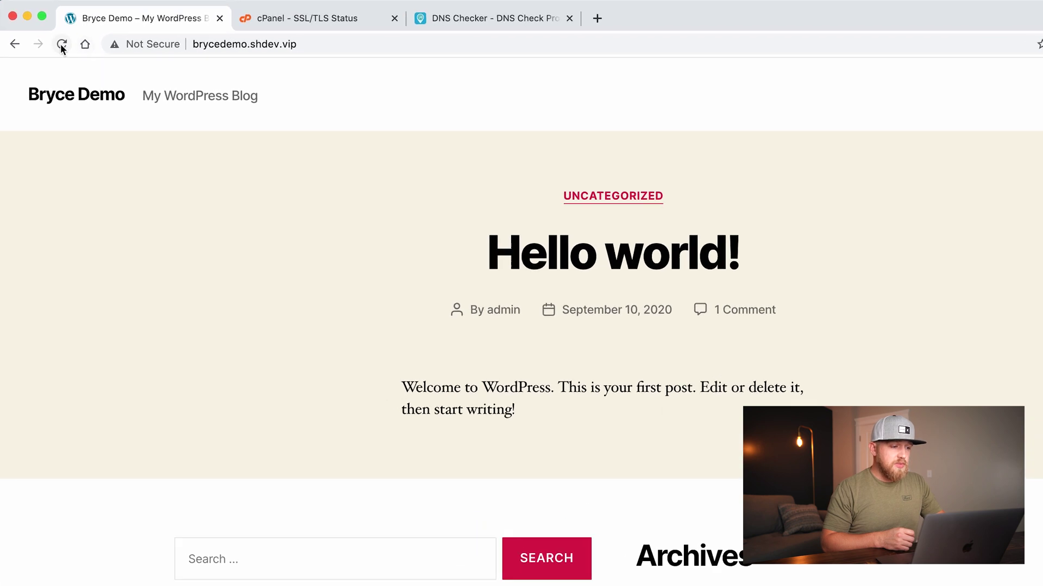
left_click(53, 37)
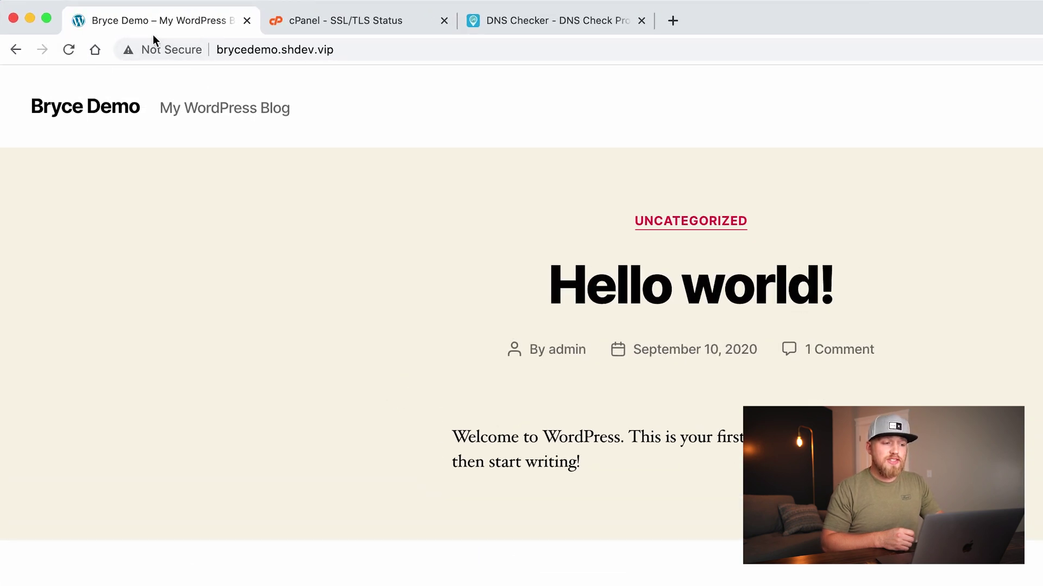
left_click(343, 49)
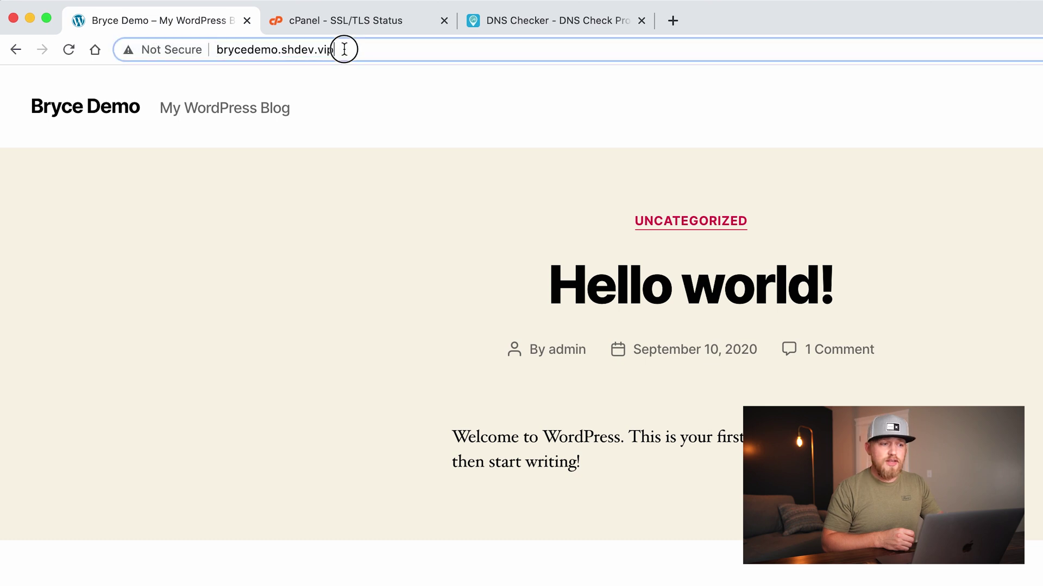
key("Left")
type("http")
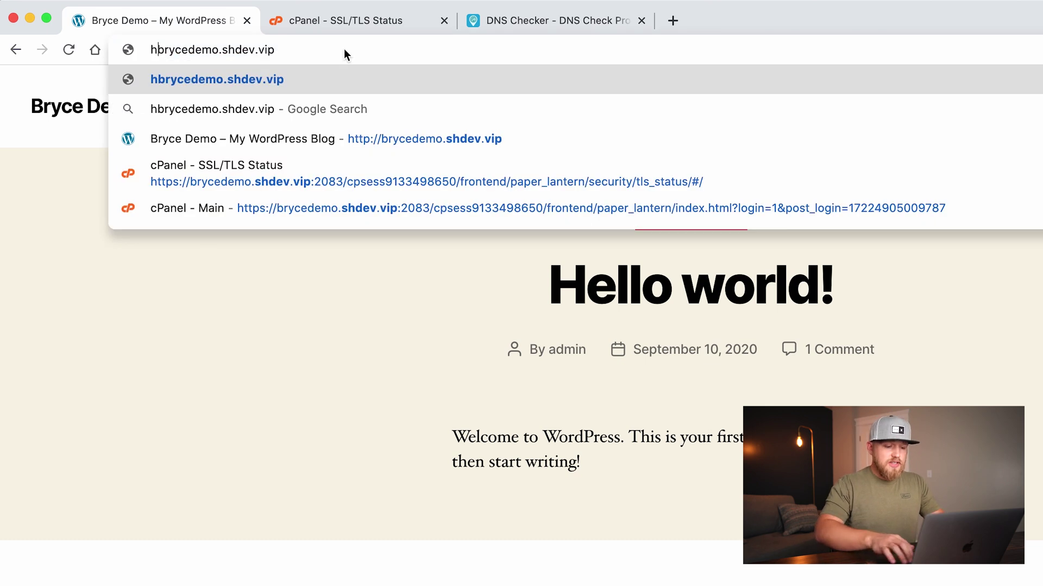
type("://")
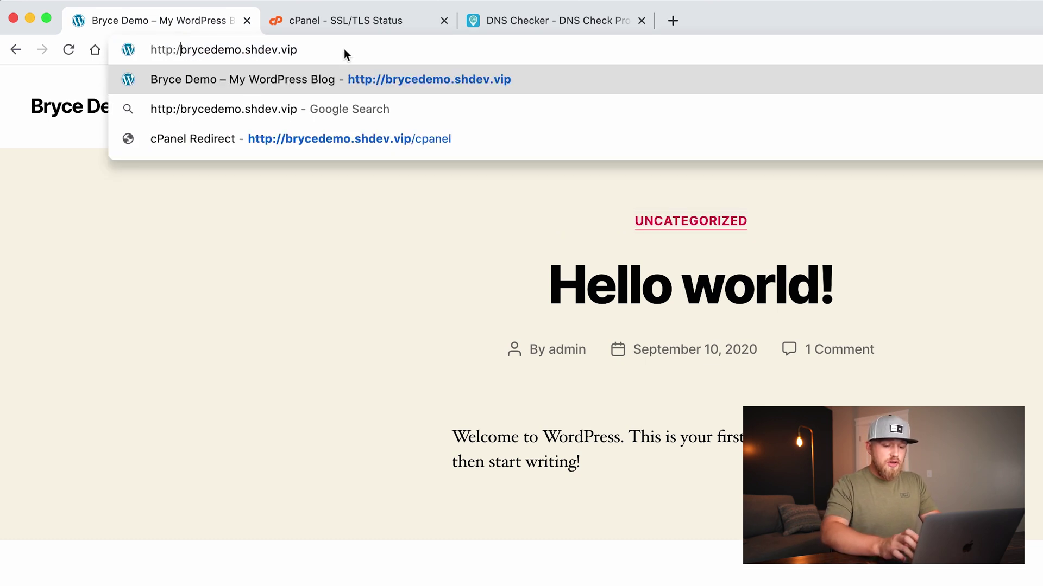
key("Return")
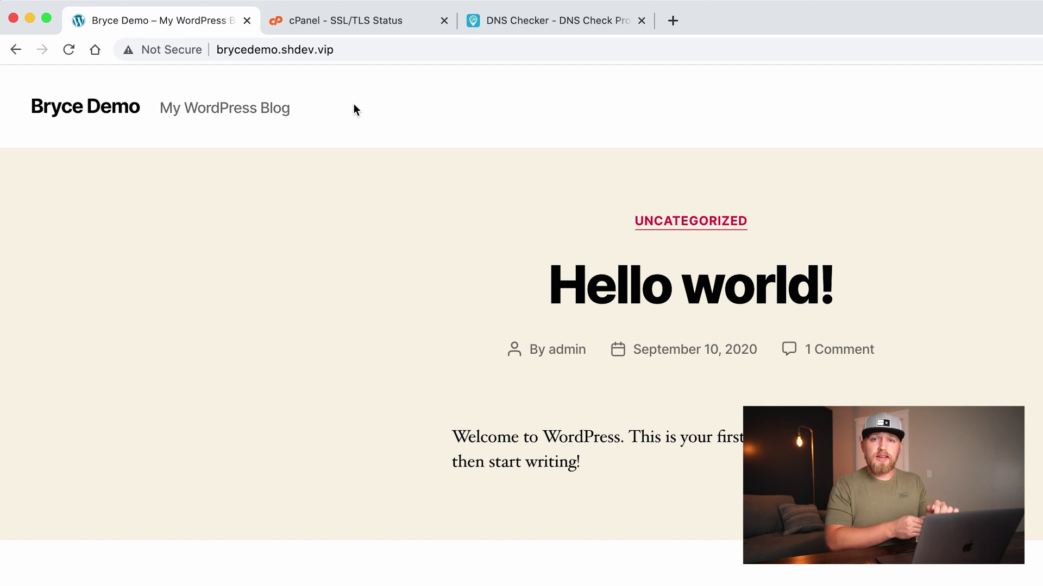
left_click(348, 51)
key("Left")
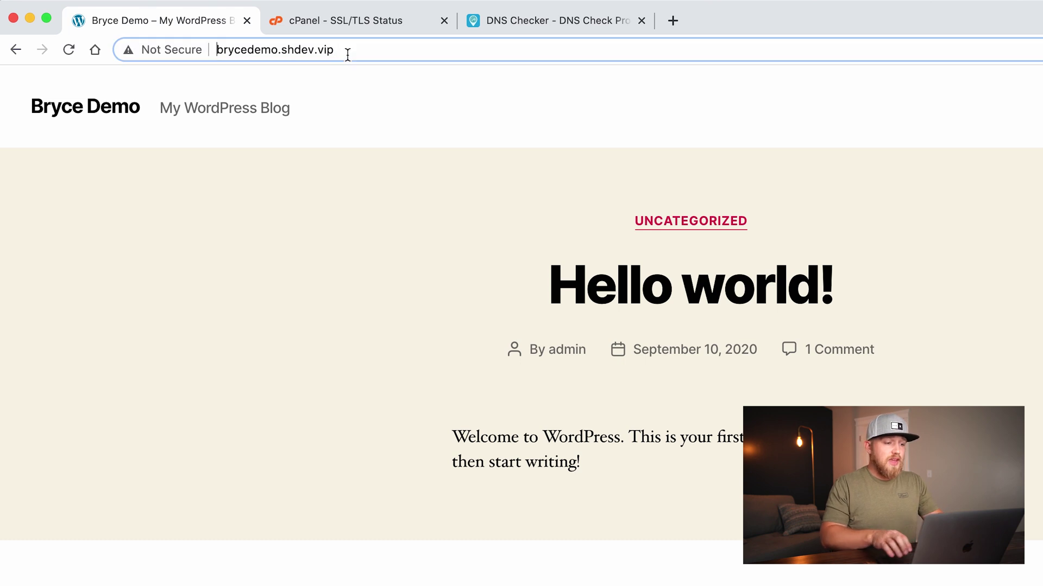
type("https")
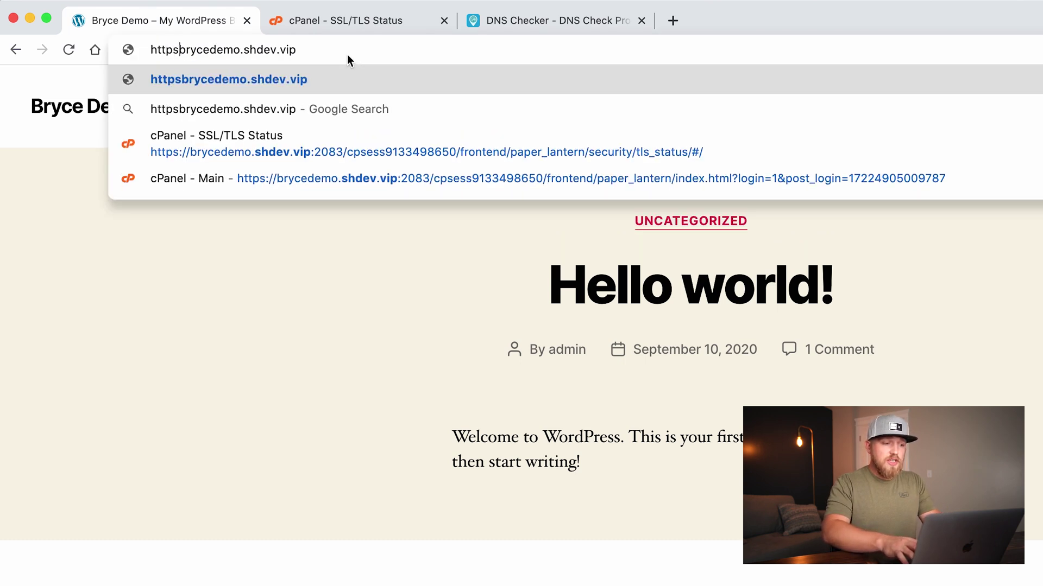
type("://")
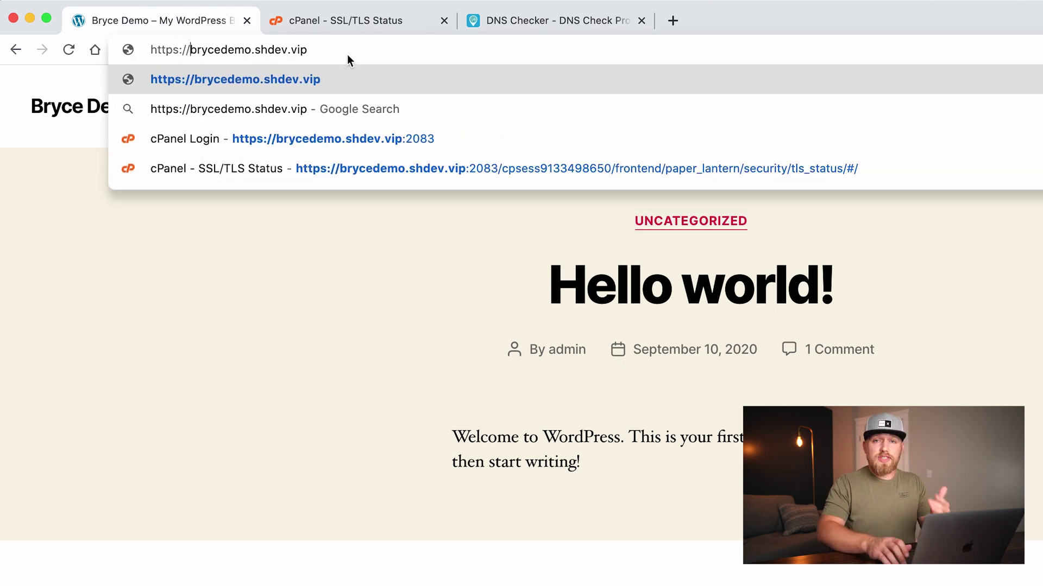
key("Return")
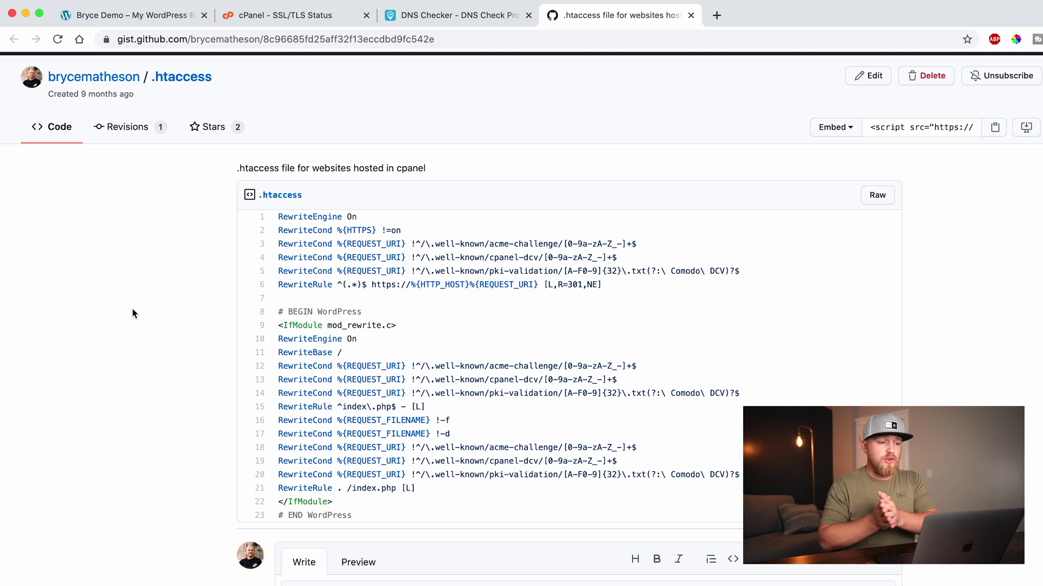
Copy all 23 lines of the .htaccess gist code and return to cPanel's SSL/TLS Status page.
left_click(365, 512)
left_click_drag(364, 513, 278, 216)
key("super+c")
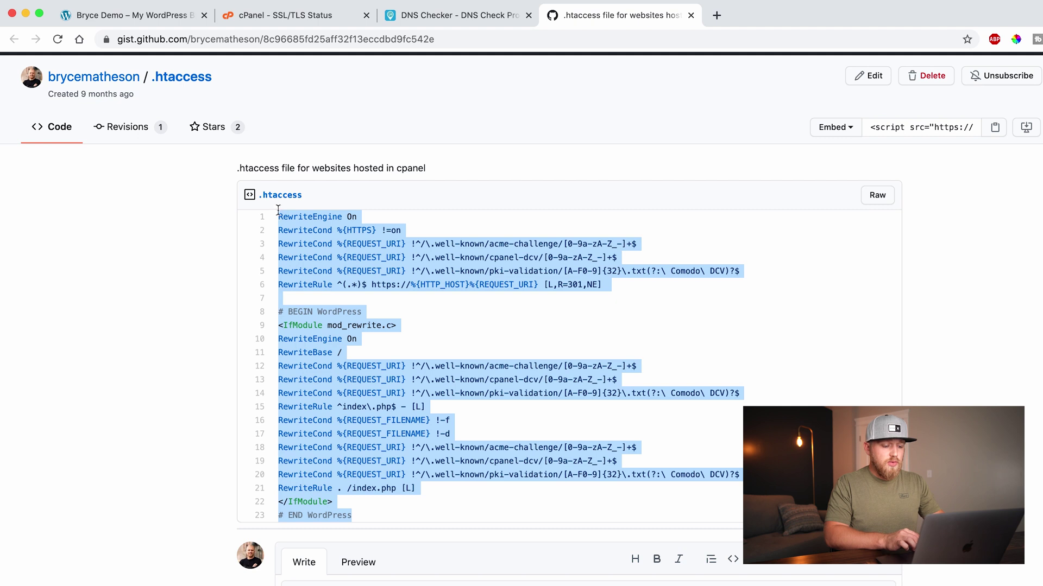
left_click(307, 16)
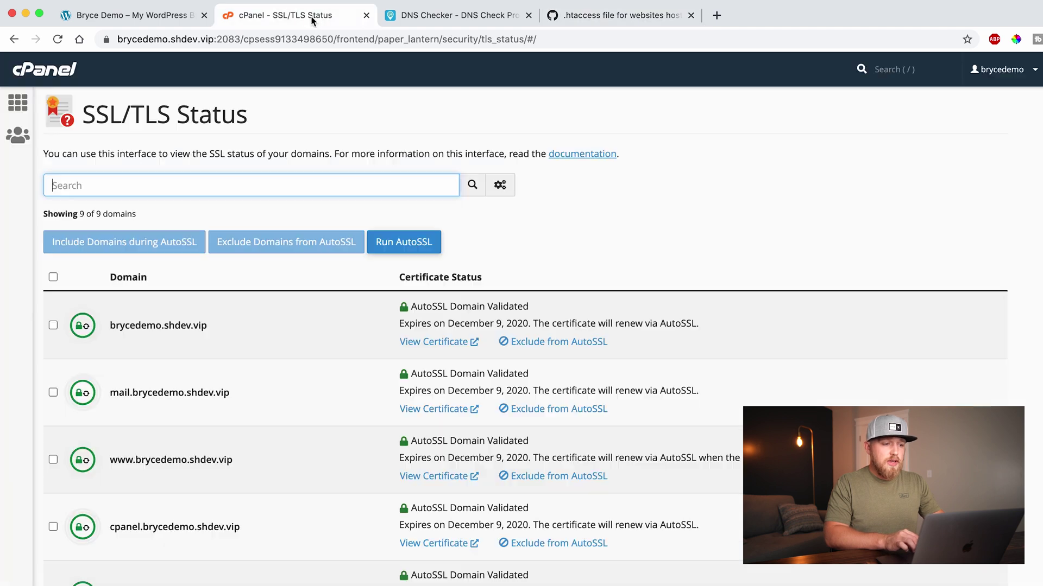
Open public_html in File Manager with Show Hidden Files enabled, and select .htaccess.
left_click(27, 114)
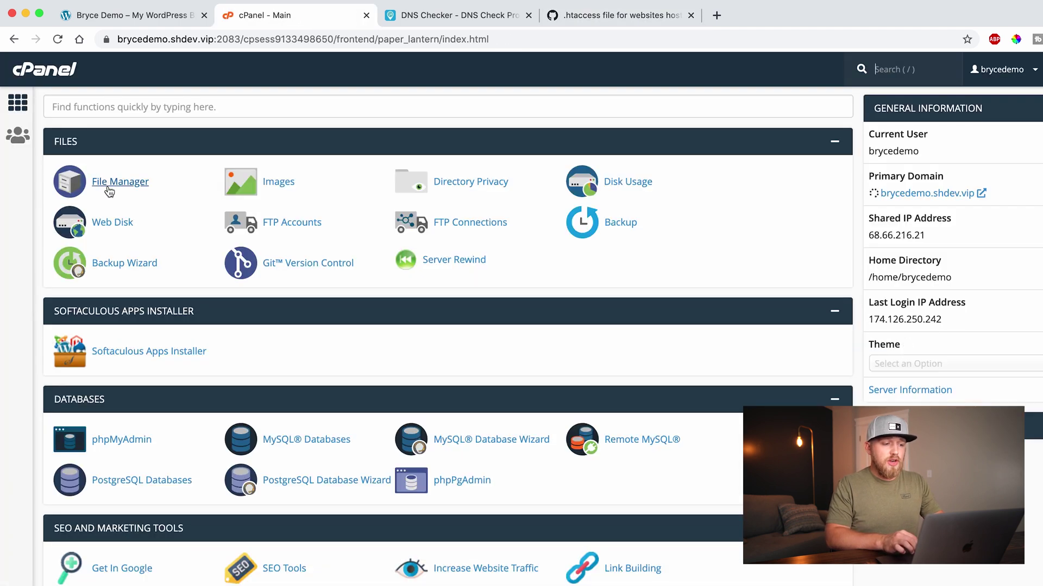
left_click(108, 185)
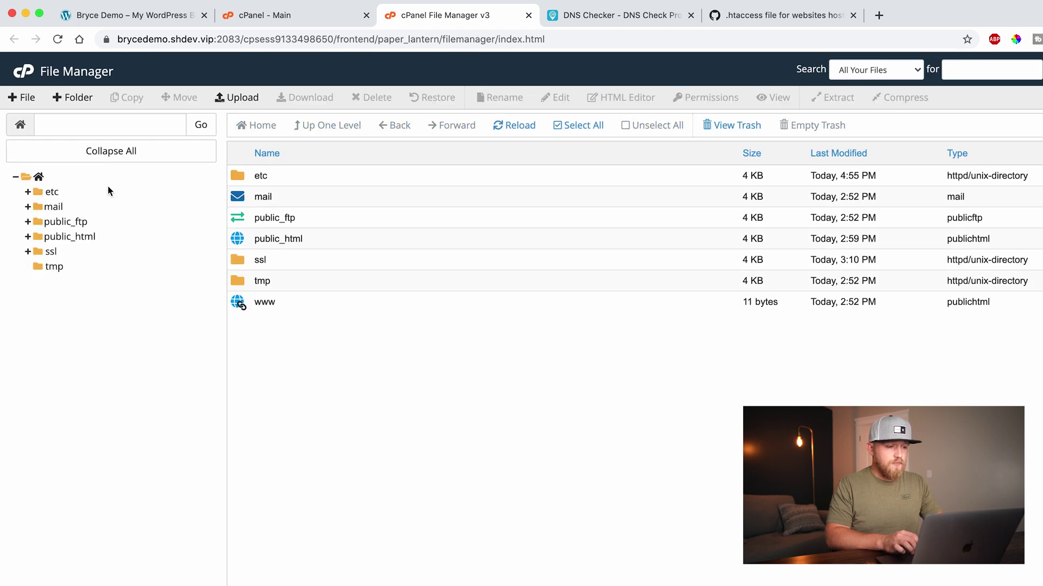
double_click(236, 242)
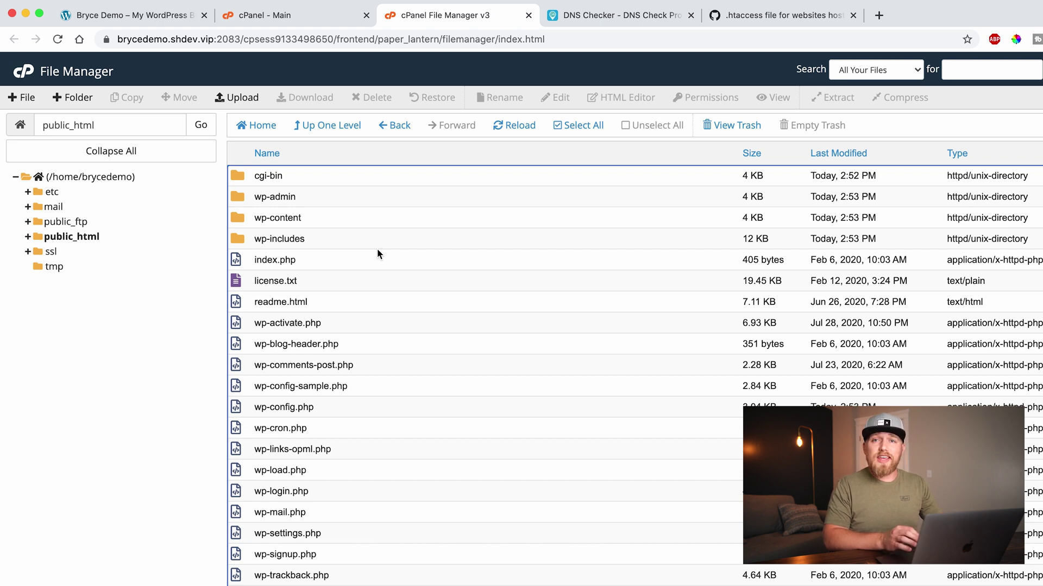
left_click(995, 95)
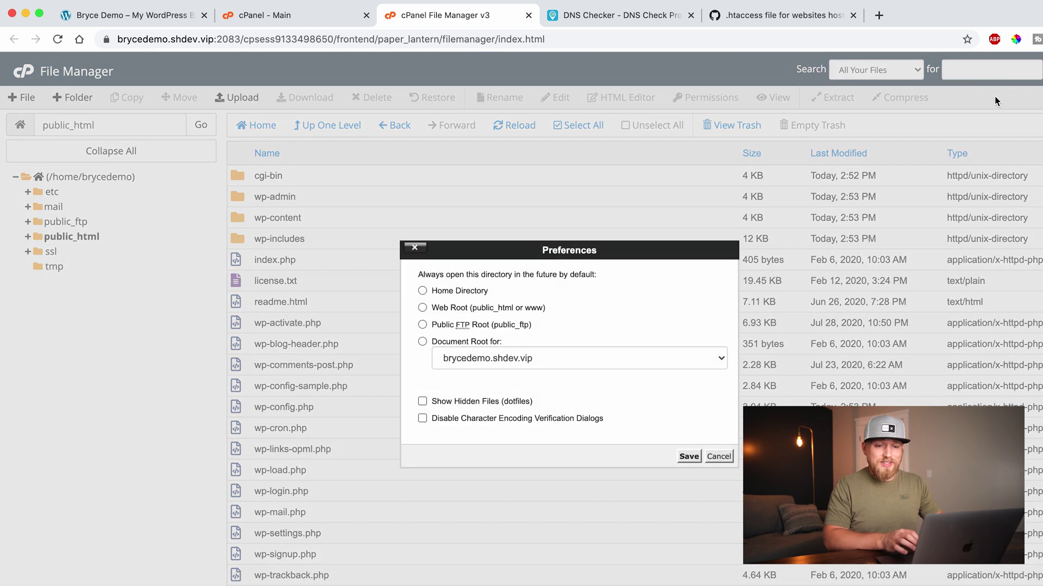
left_click(441, 403)
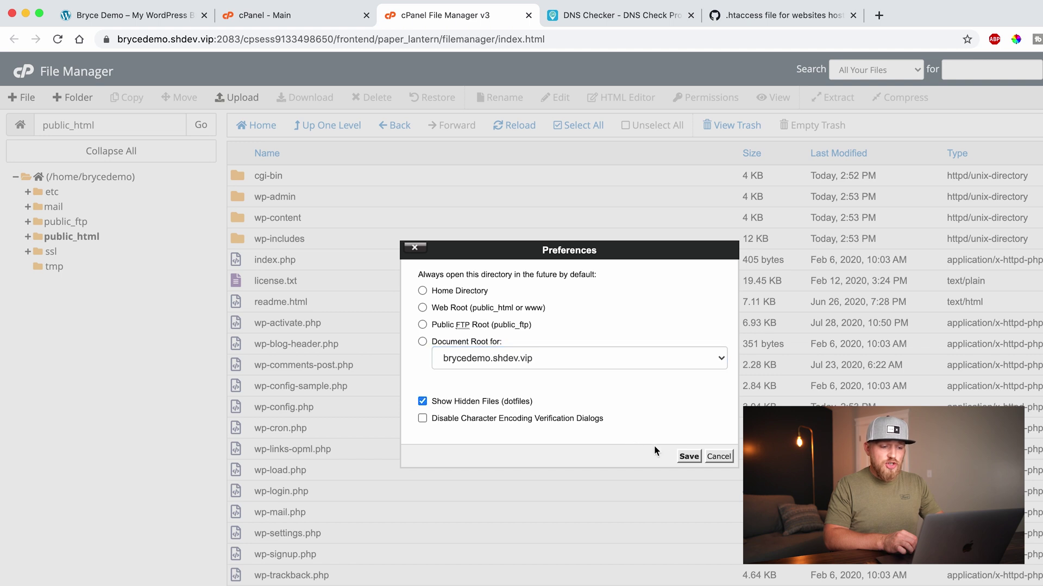
left_click(689, 457)
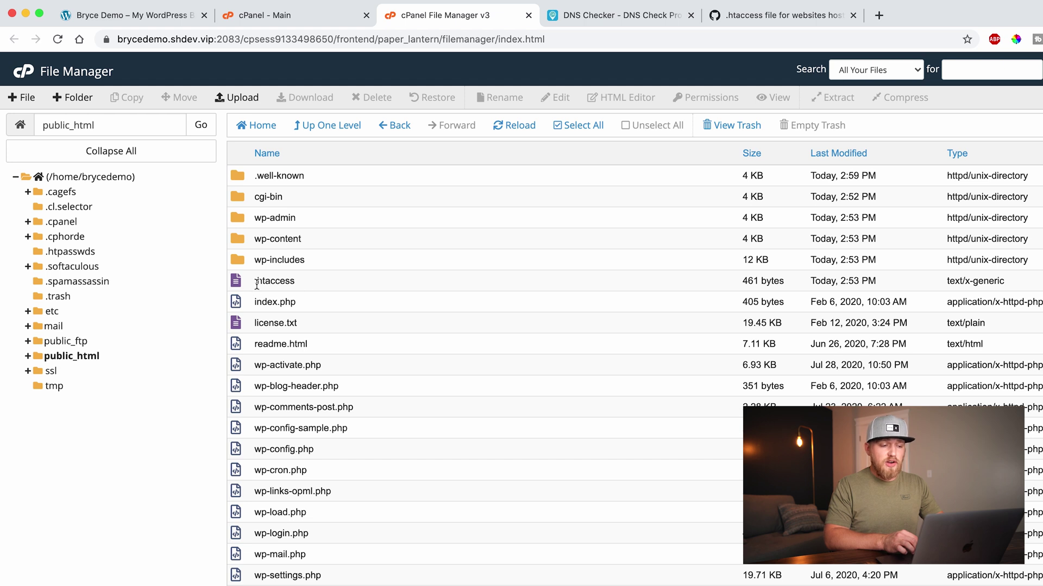
left_click(272, 277)
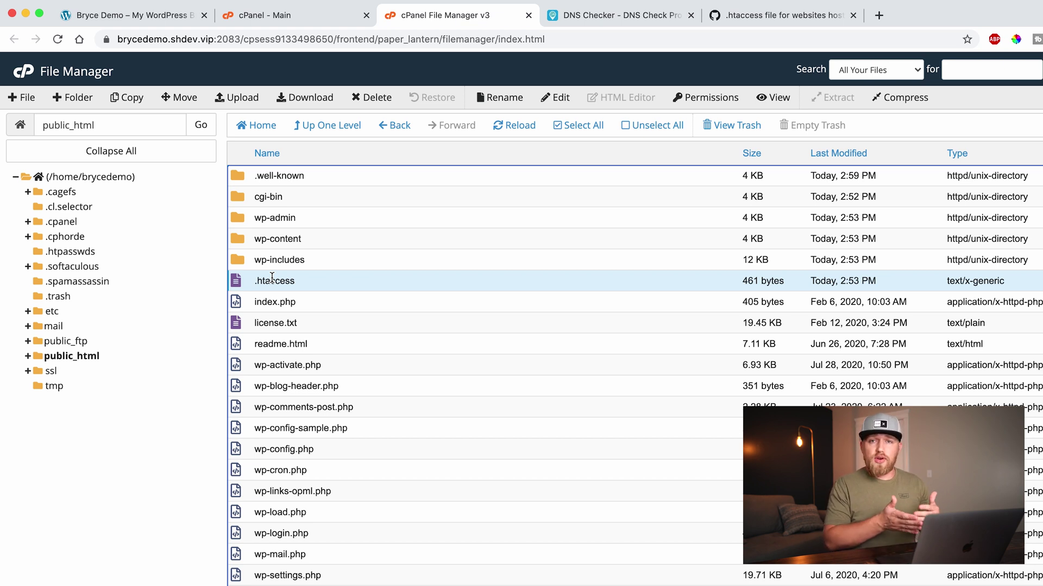
Replace the .htaccess contents with the pasted 23-line HTTPS redirect rules and save it.
right_click(272, 279)
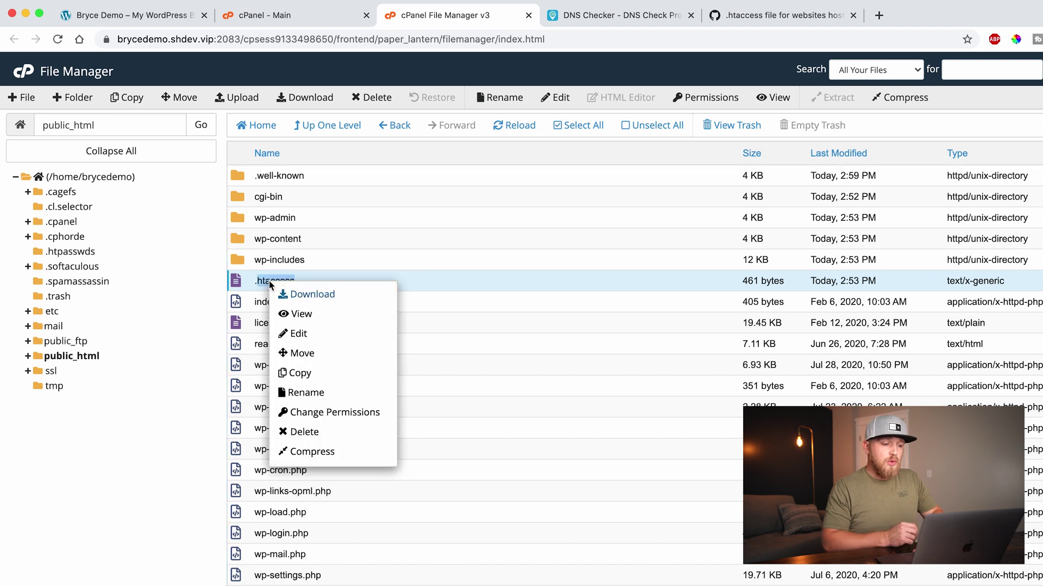
left_click(308, 337)
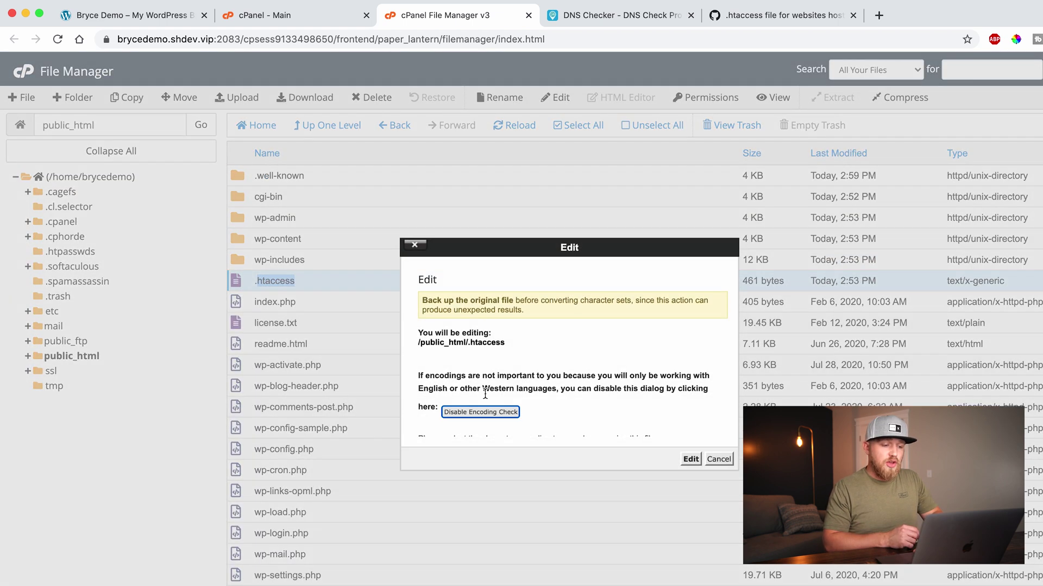
left_click(687, 461)
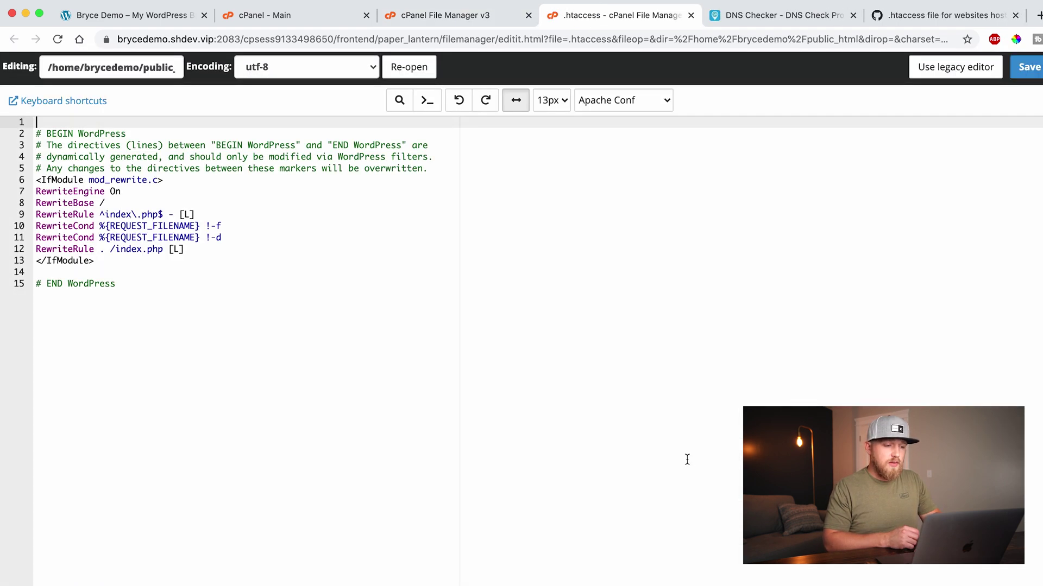
left_click(331, 403)
key("super+a")
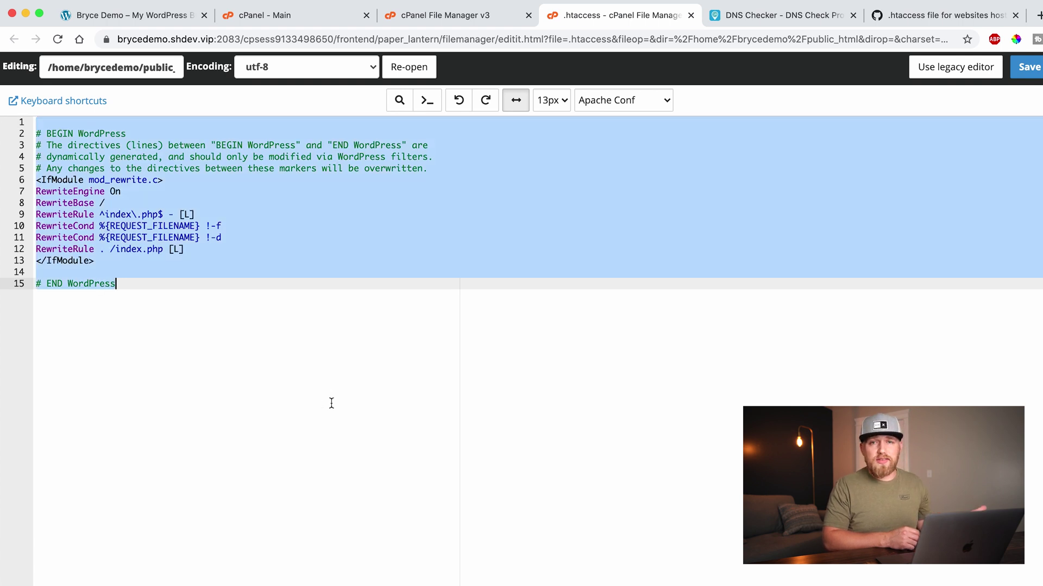
key("super+v")
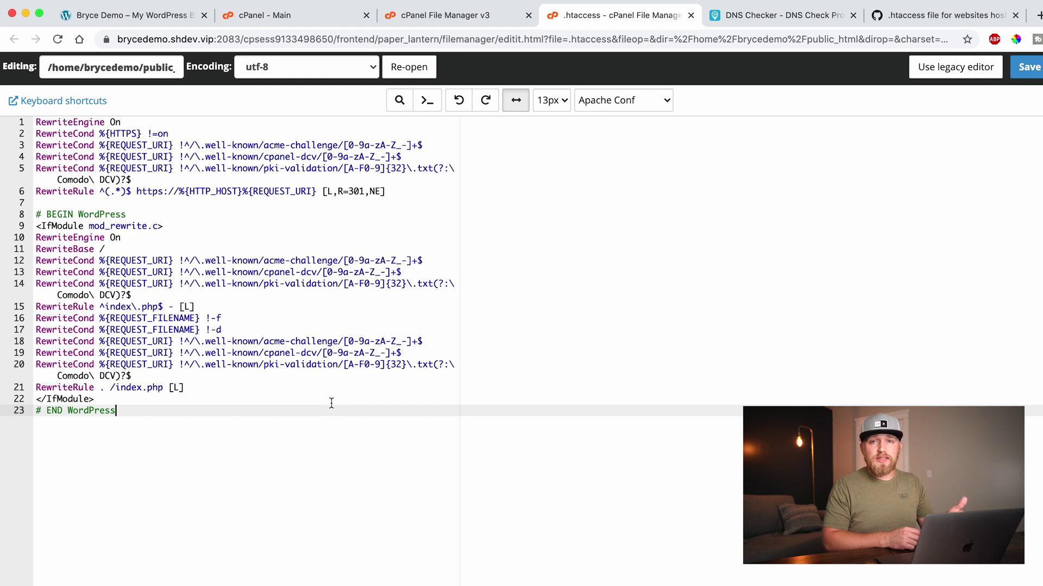
left_click(1034, 73)
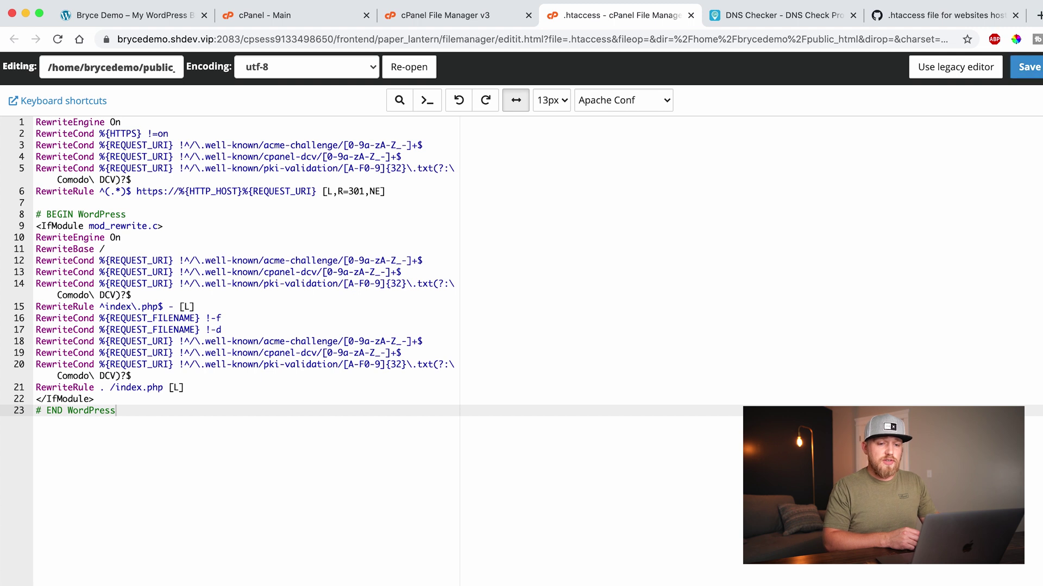
key("super+w")
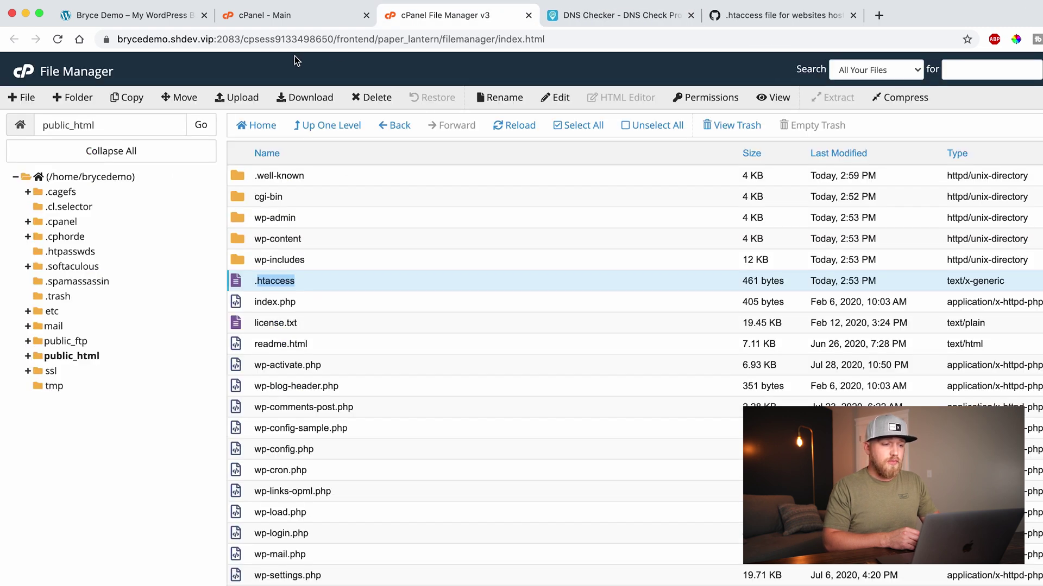
left_click(135, 17)
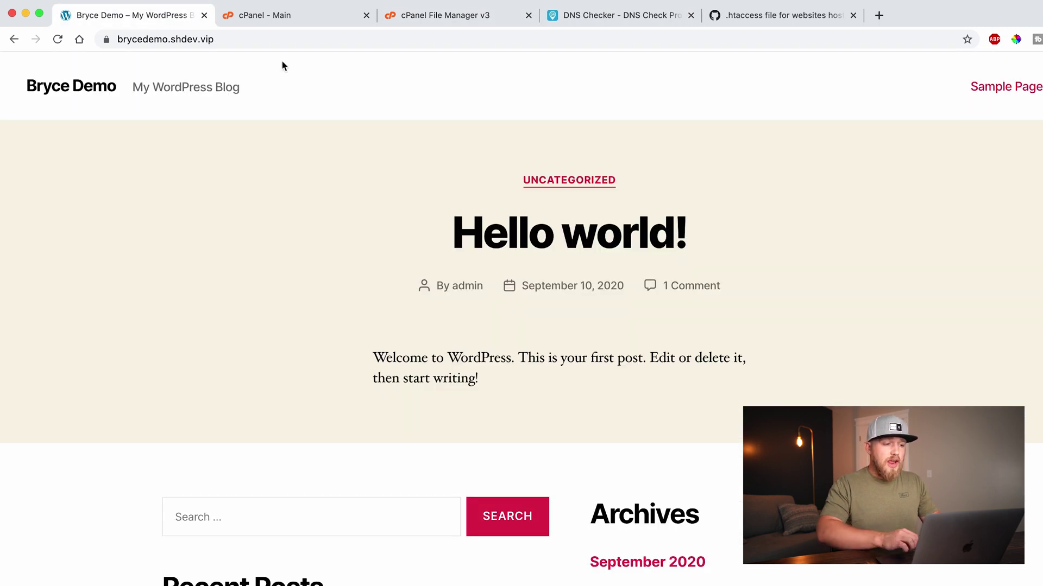
left_click(256, 39)
key("Left")
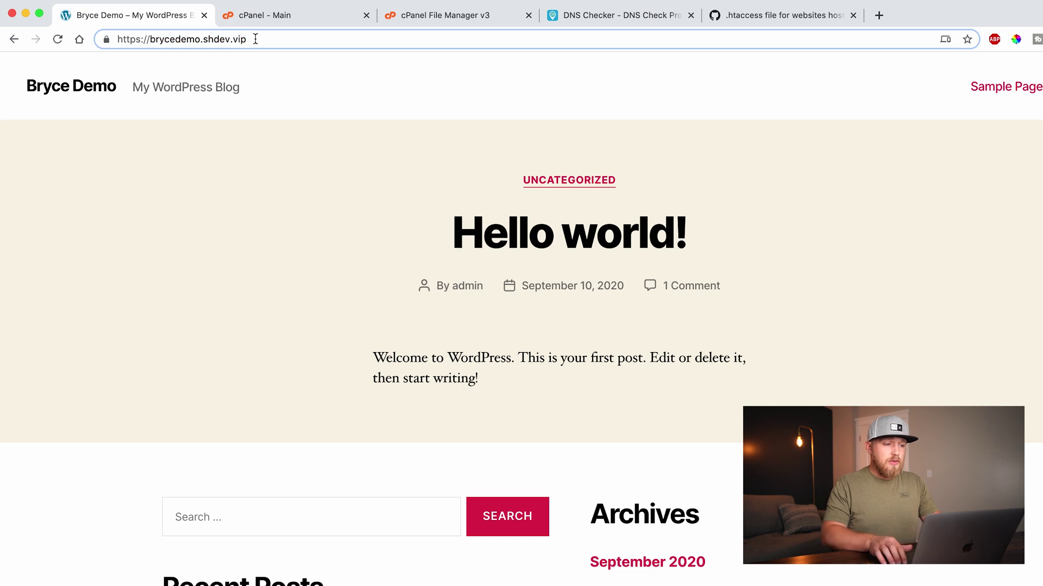
key("BackSpace")
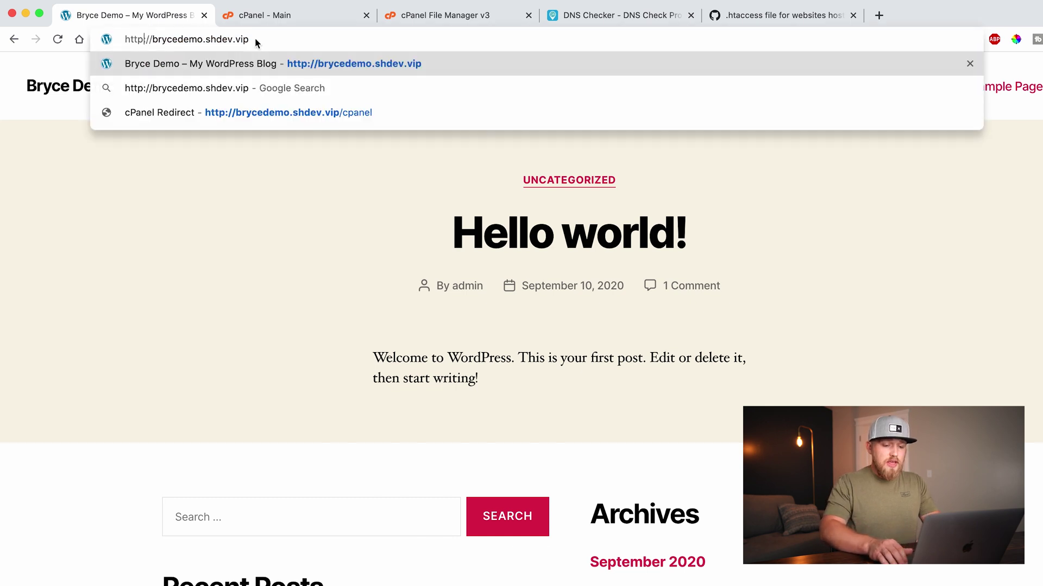
key("Return")
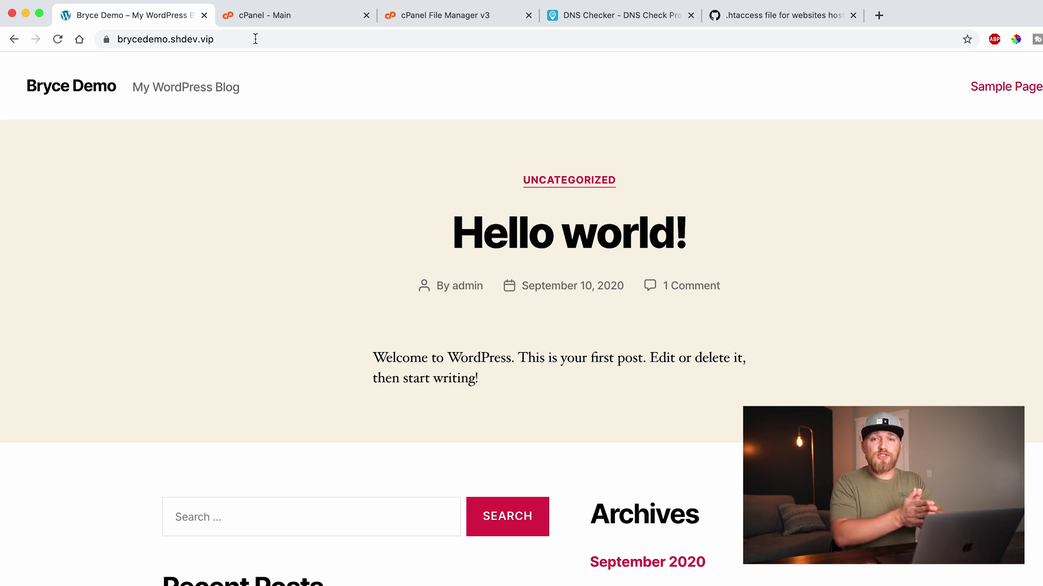
left_click(105, 40)
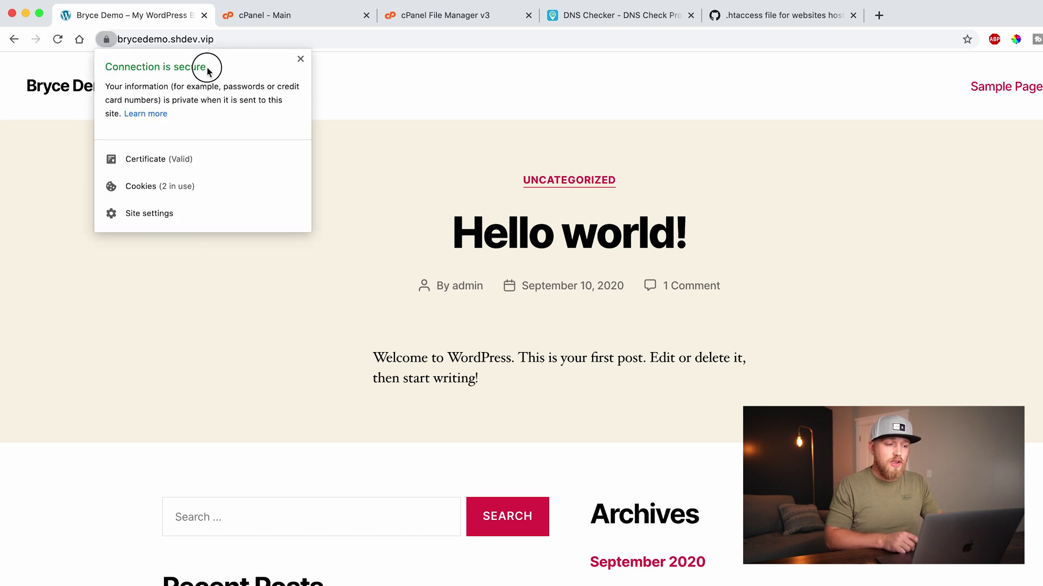